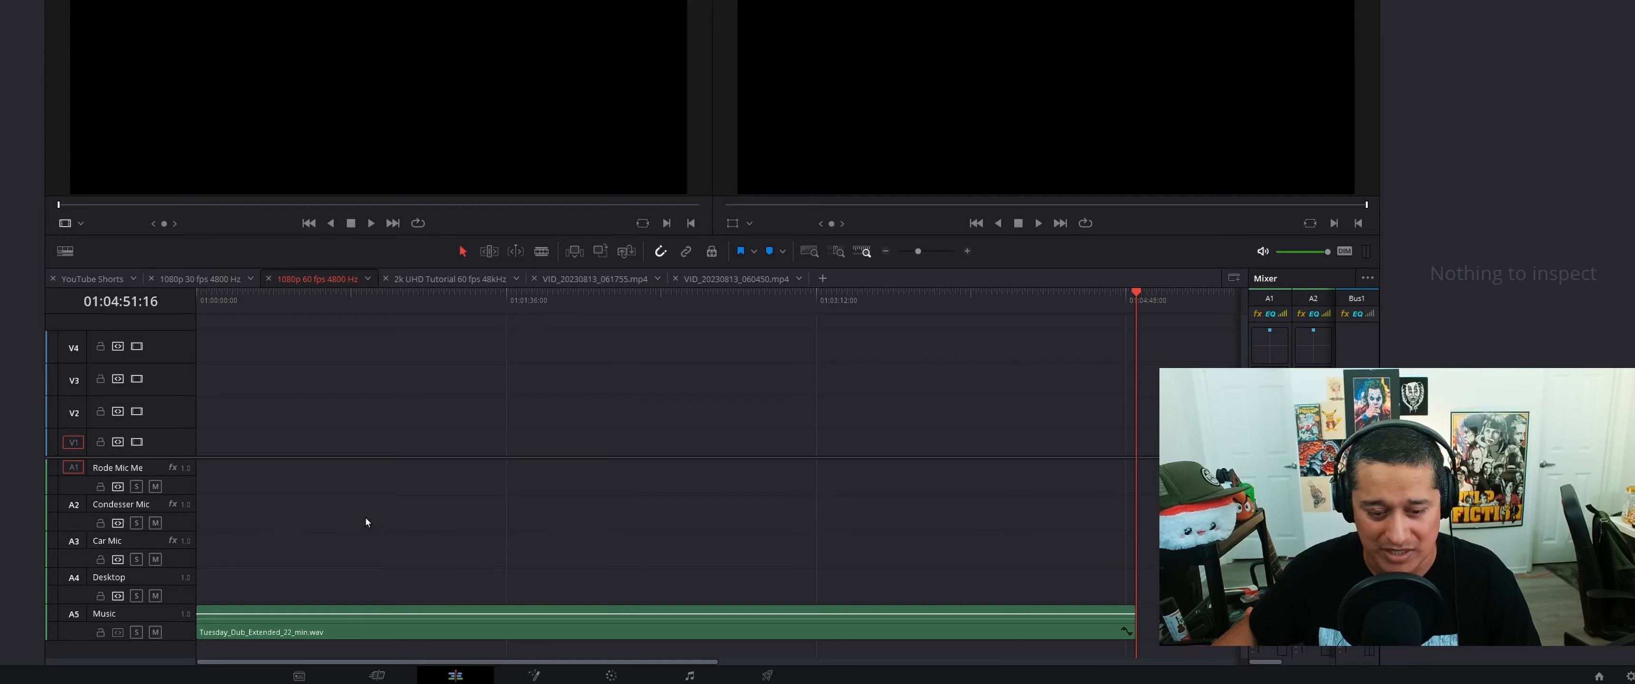
Examine the 1080p 60 fps 4800 Hz timeline's audio tracks and mixer effects on the Fairlight page, with the playhead moved back from the end
{"action": "left_click", "coordinate": [693, 676]}
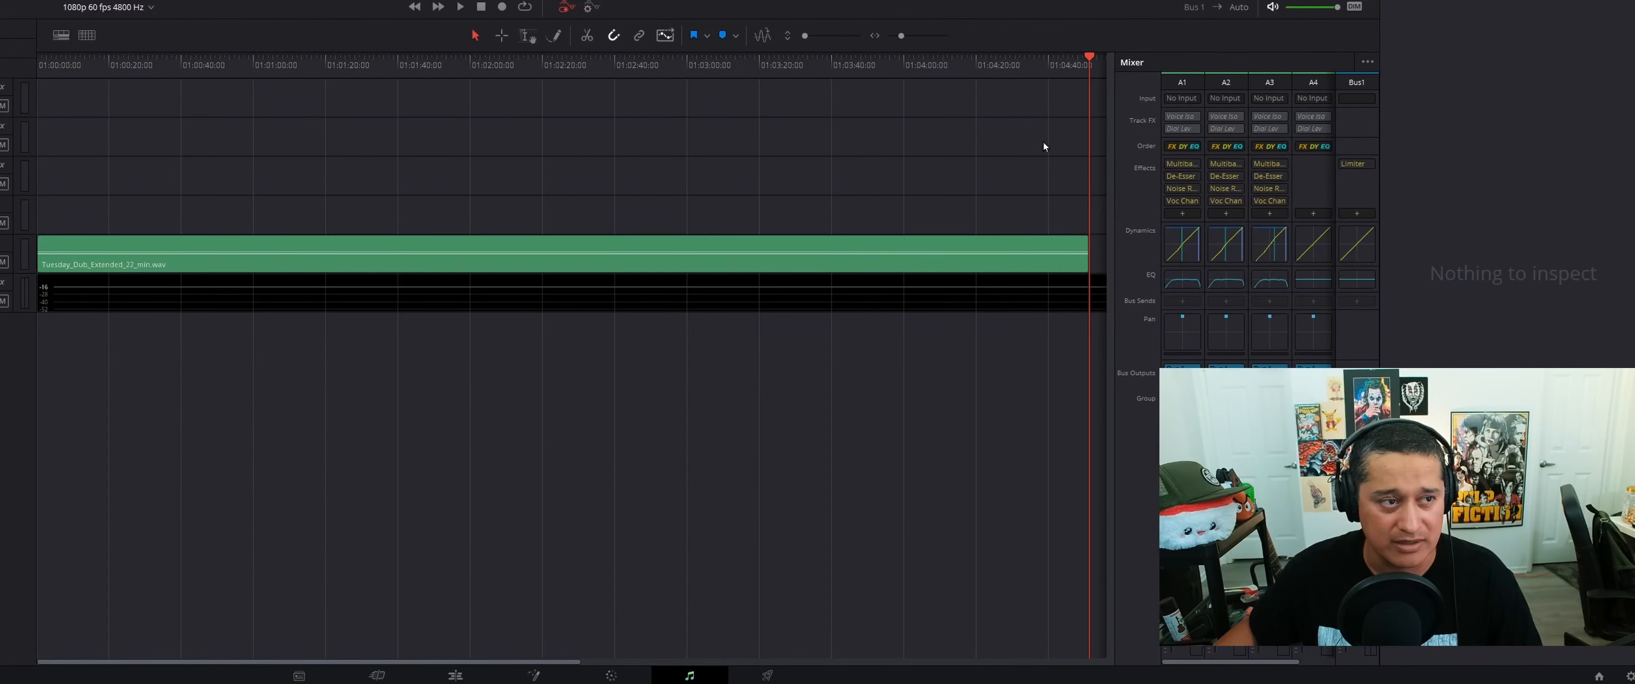
{"action": "left_click", "coordinate": [1100, 64]}
{"action": "left_click", "coordinate": [756, 70]}
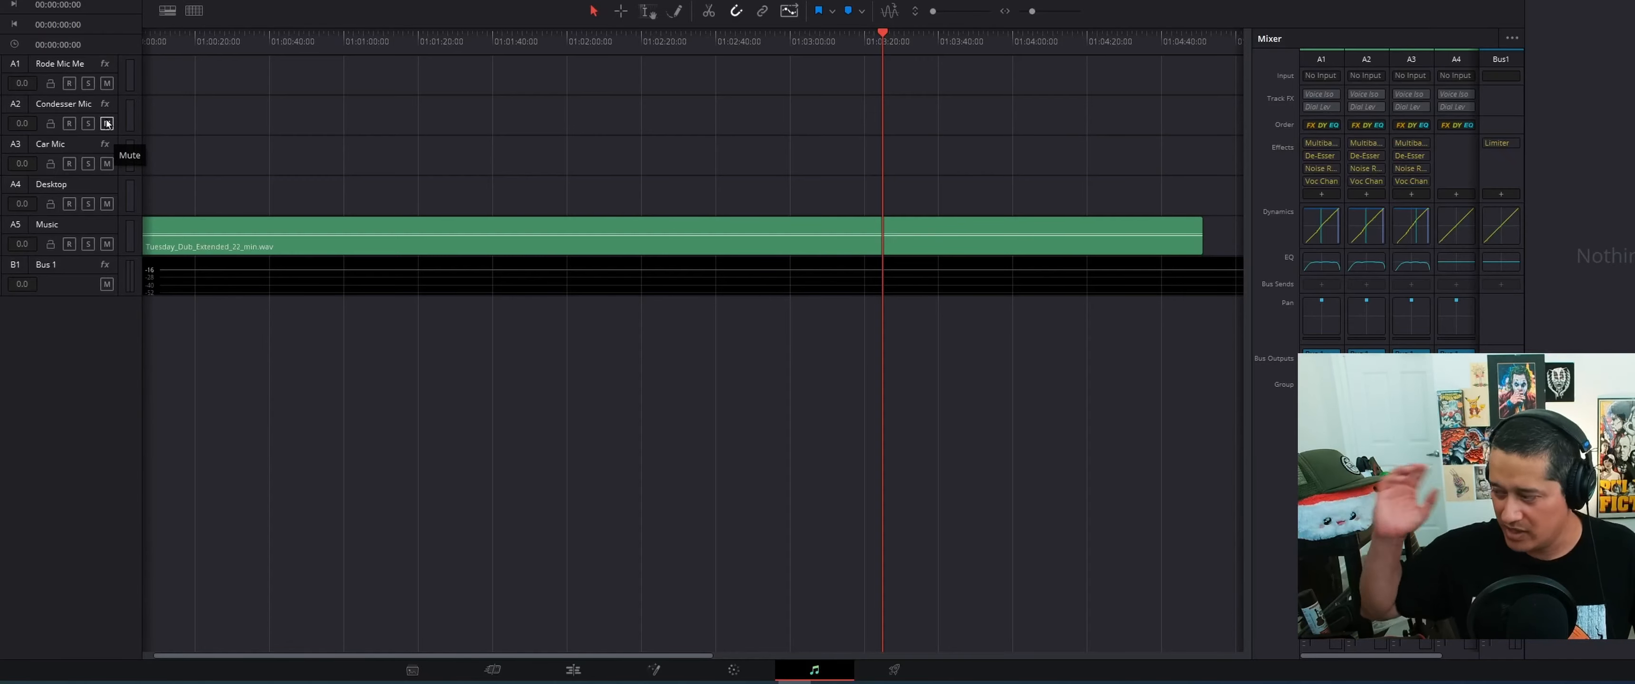
On the Edit page, copy all video, title and audio clips in the VID_20230813_061755.mp4 timeline
{"action": "left_click", "coordinate": [573, 669]}
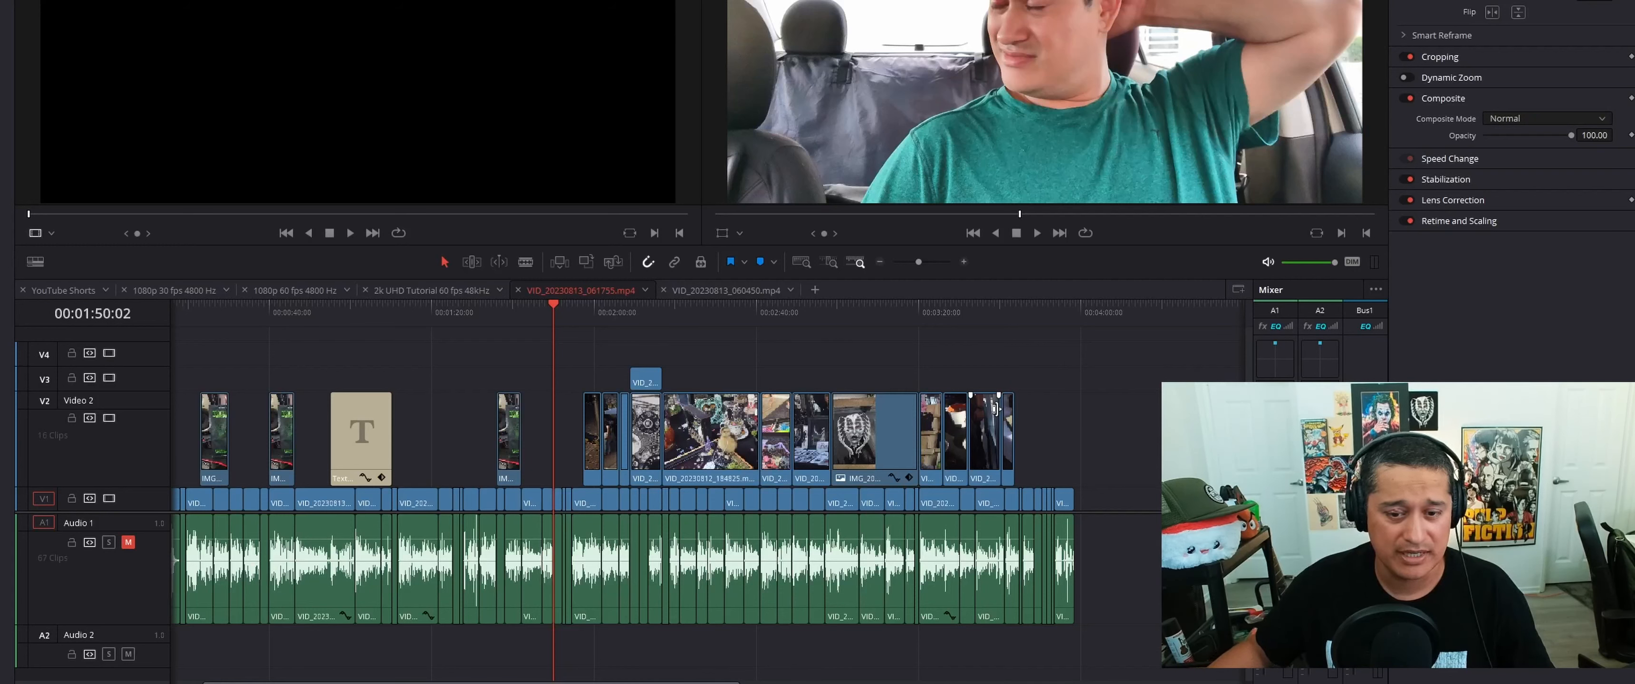
{"action": "left_click_drag", "start_coordinate": [550, 305], "coordinate": [603, 314]}
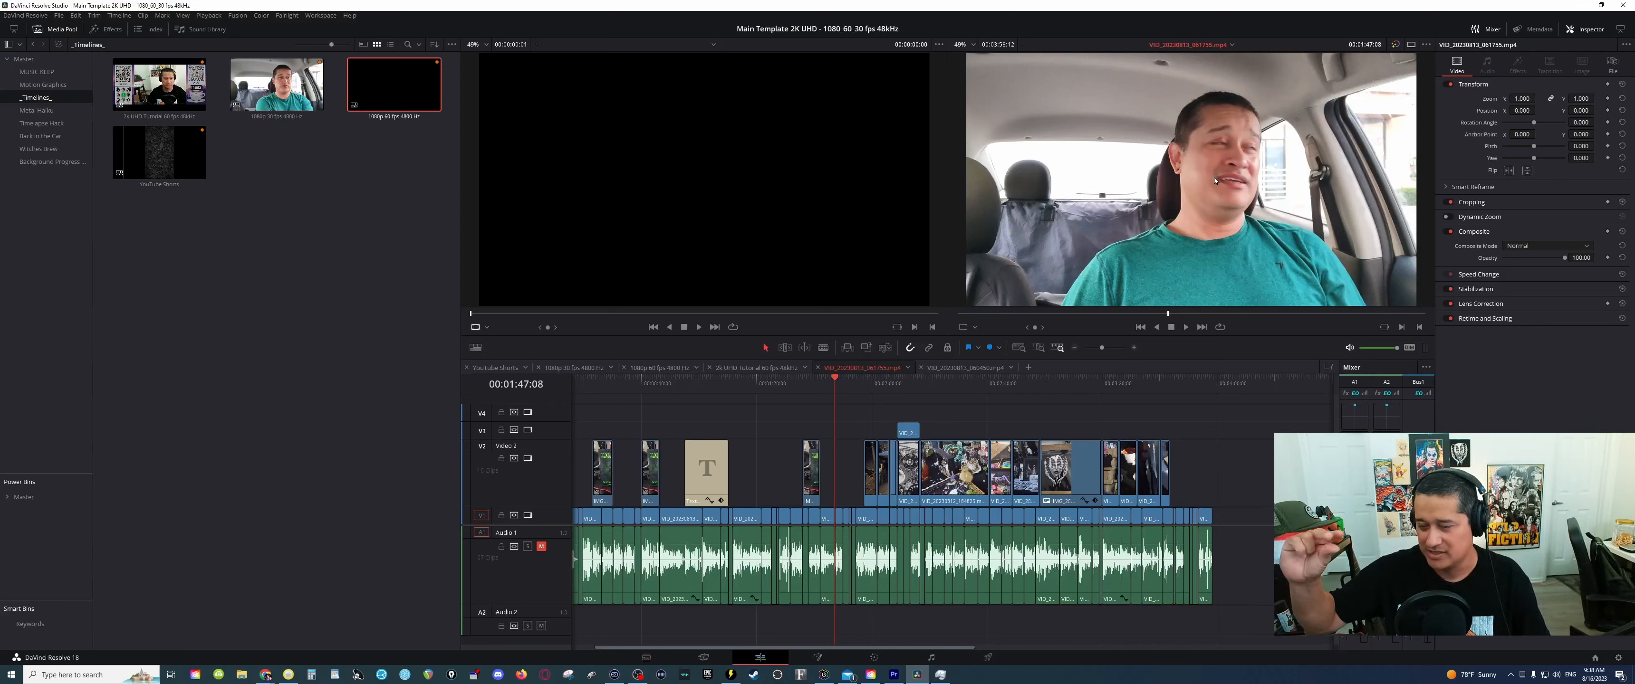
{"action": "left_click_drag", "start_coordinate": [1268, 399], "coordinate": [526, 634]}
{"action": "right_click", "coordinate": [755, 469]}
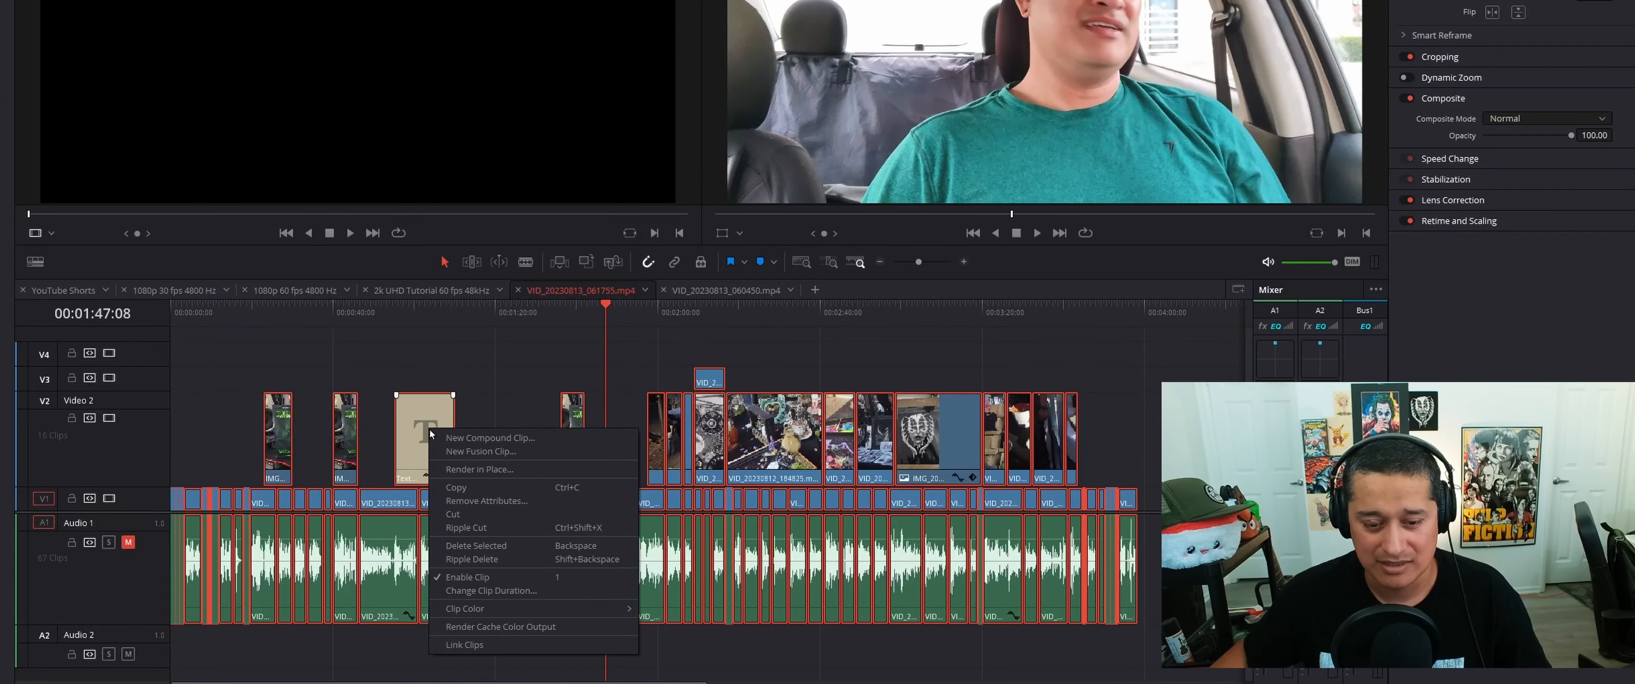
{"action": "left_click", "coordinate": [462, 489]}
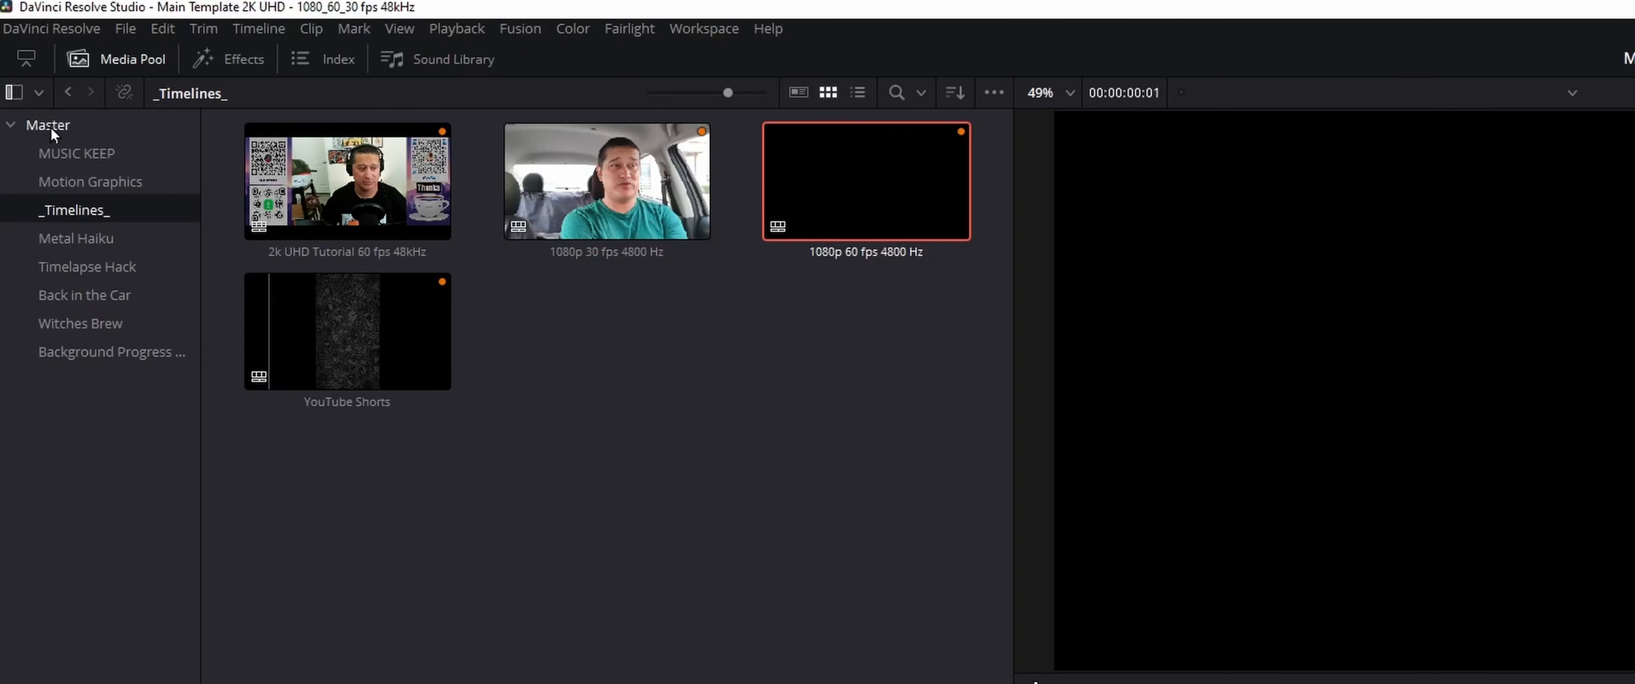
Open the 1080p 30 fps 4800 Hz timeline from the _Timelines_ bin
{"action": "left_click", "coordinate": [50, 126]}
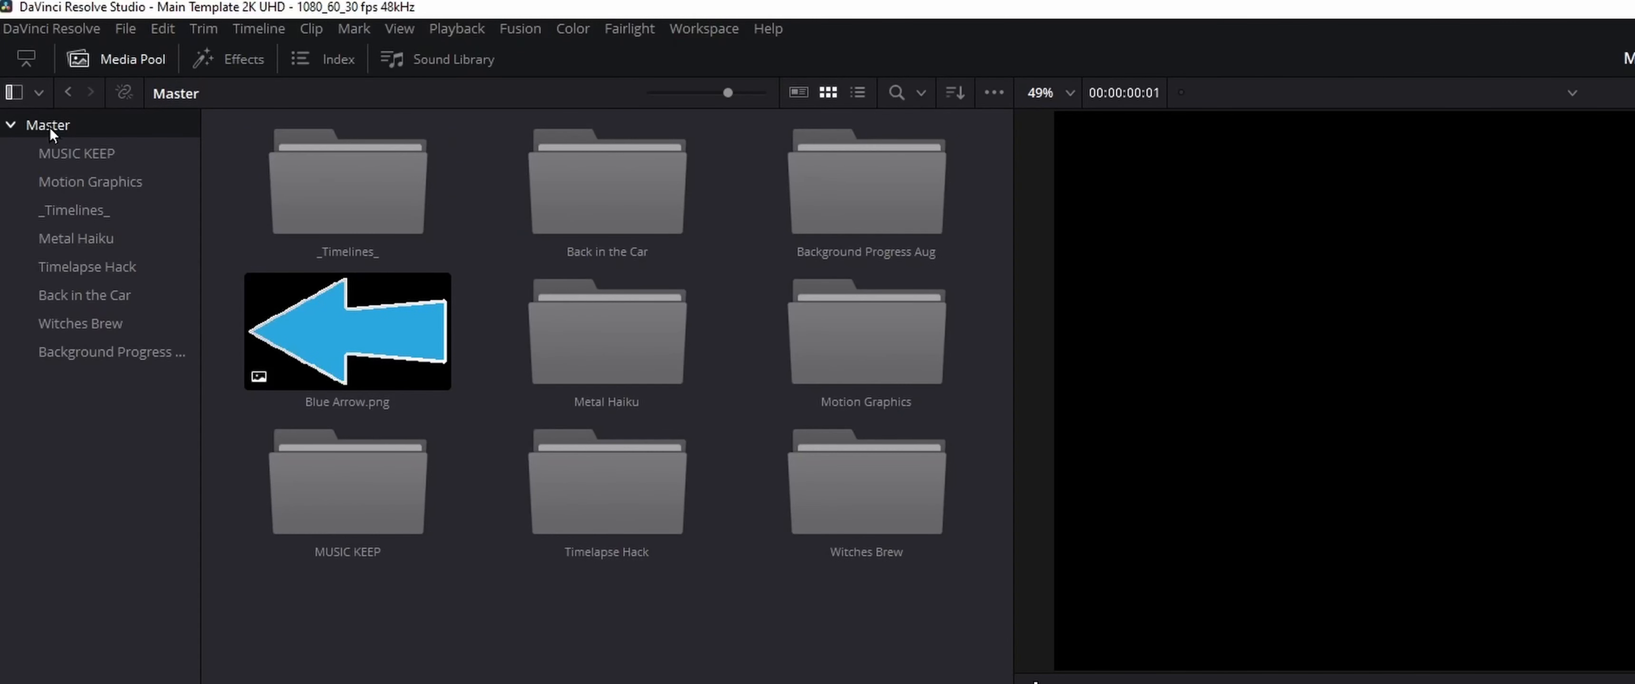
{"action": "double_click", "coordinate": [336, 206]}
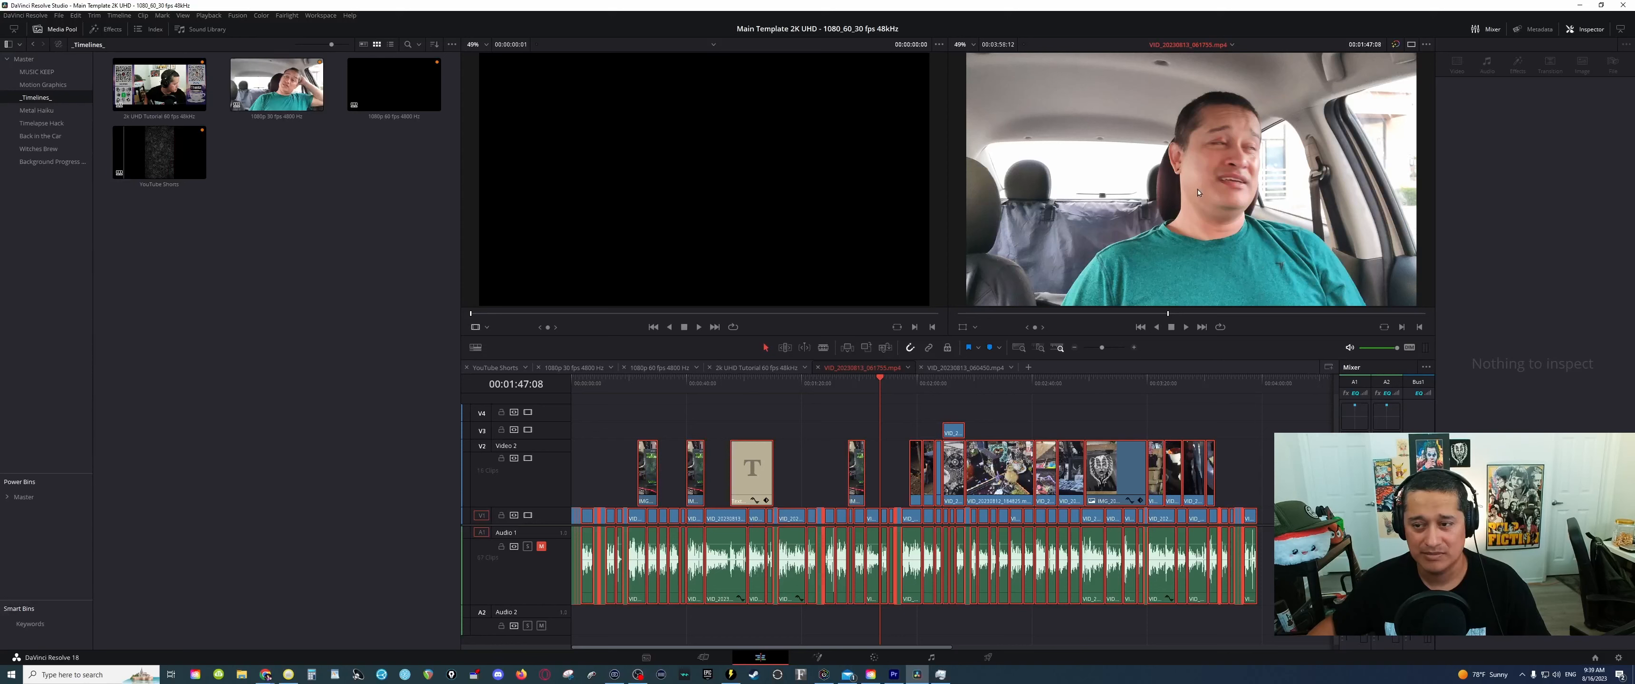
{"action": "left_click", "coordinate": [279, 95]}
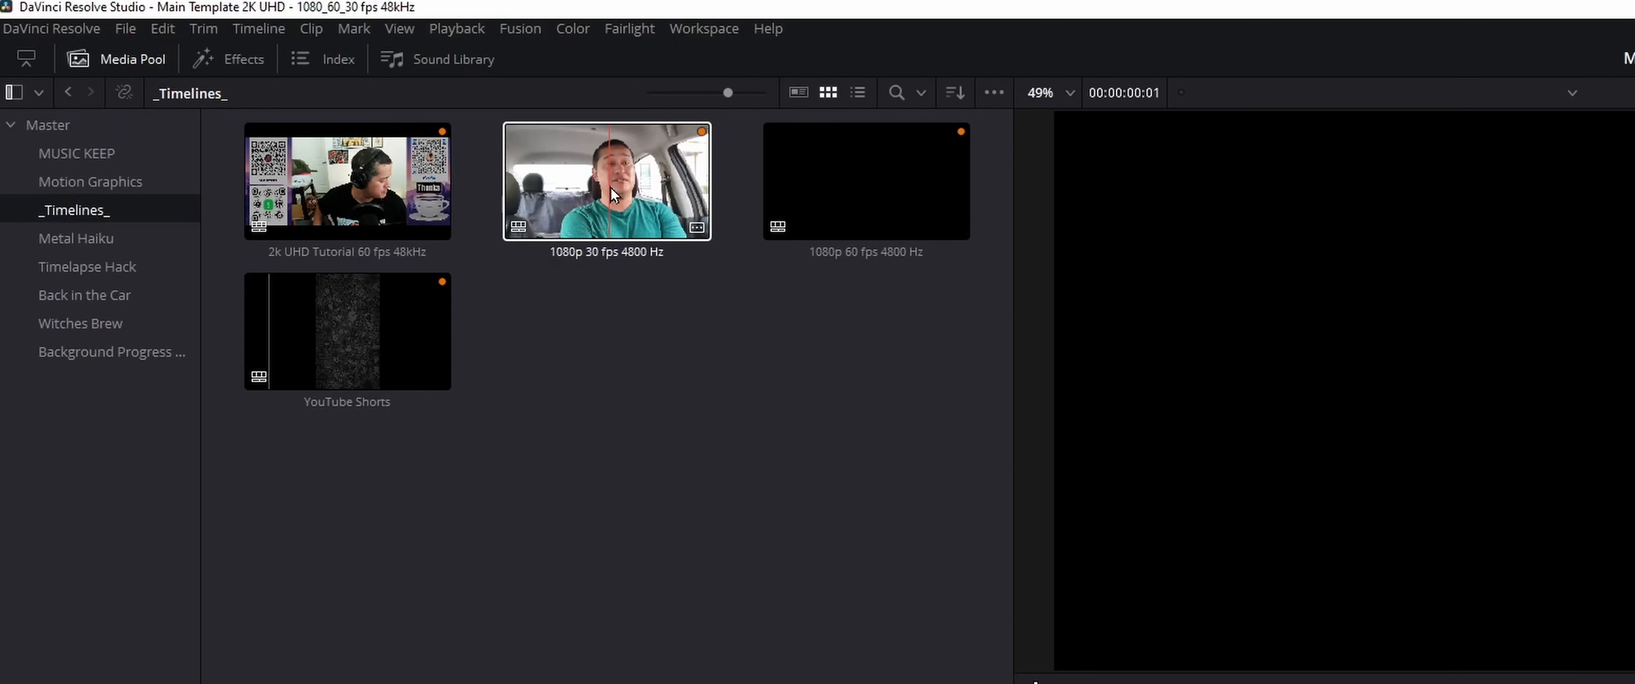
{"action": "left_click", "coordinate": [588, 188]}
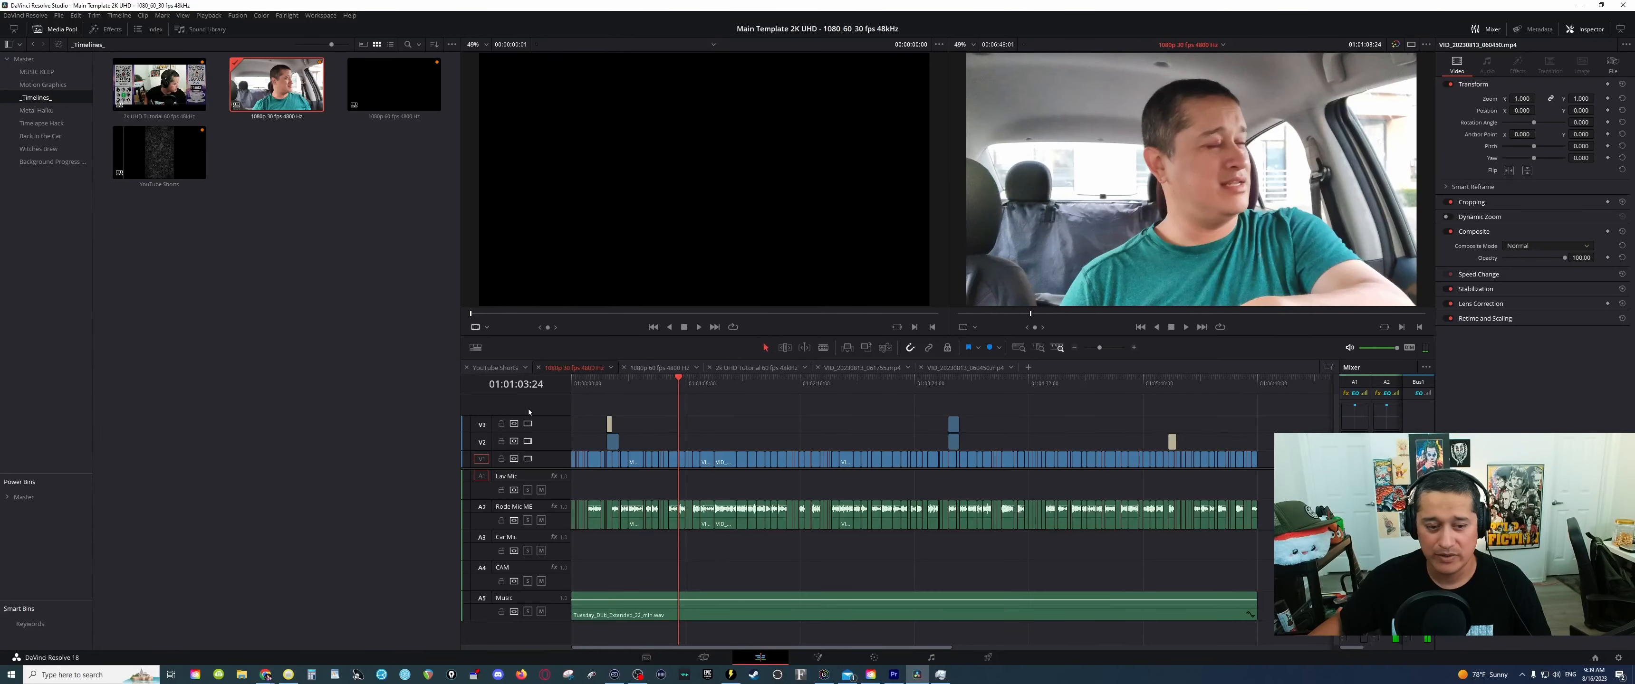
Delete all existing video and voice clips from the 1080p 30 fps 4800 Hz timeline, leaving the music clip in place
{"action": "left_click", "coordinate": [717, 387]}
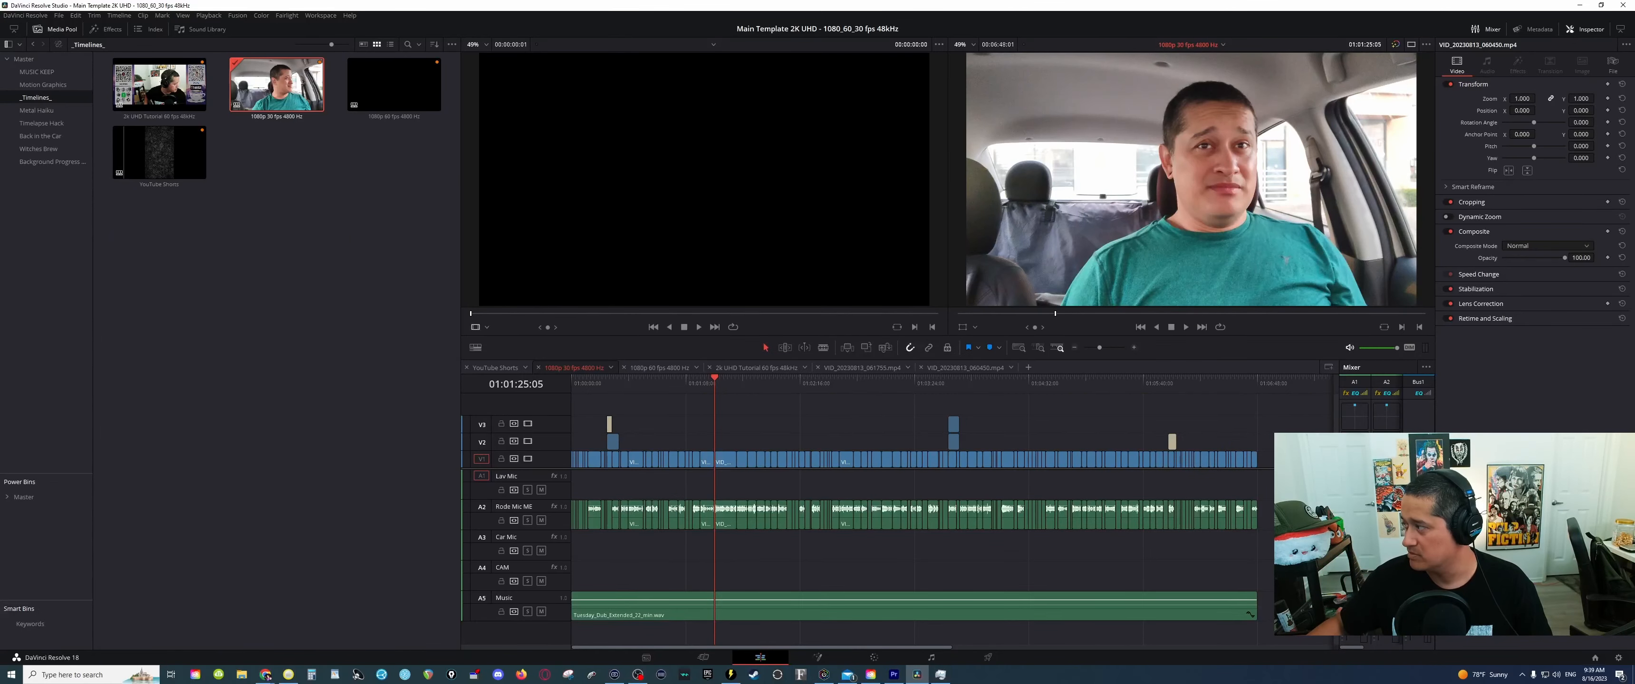
{"action": "left_click_drag", "start_coordinate": [1287, 418], "coordinate": [540, 548]}
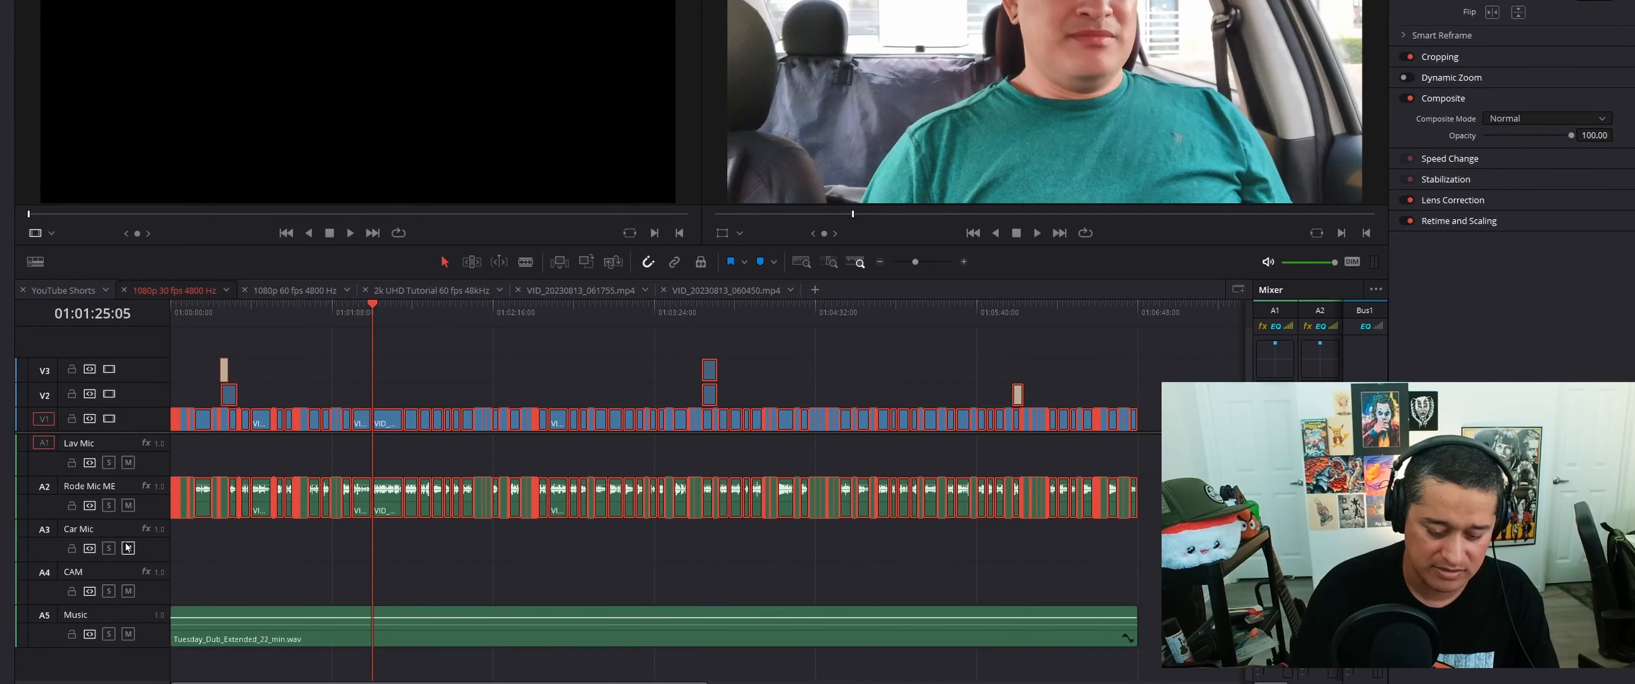
{"action": "key", "text": "Delete"}
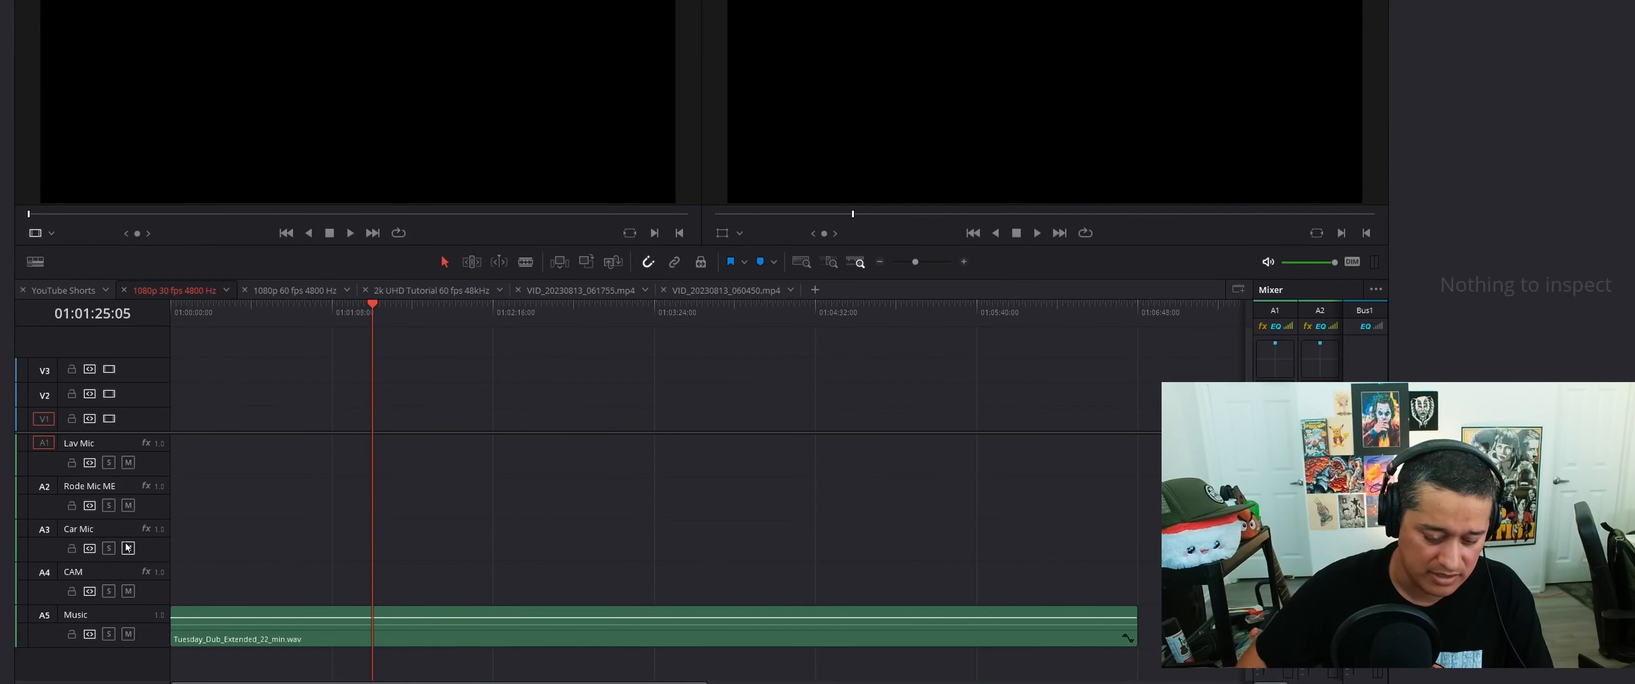
Paste the copied clips at the start of the timeline and trim the music clip to end with the last pasted clip
{"action": "key", "text": "Home"}
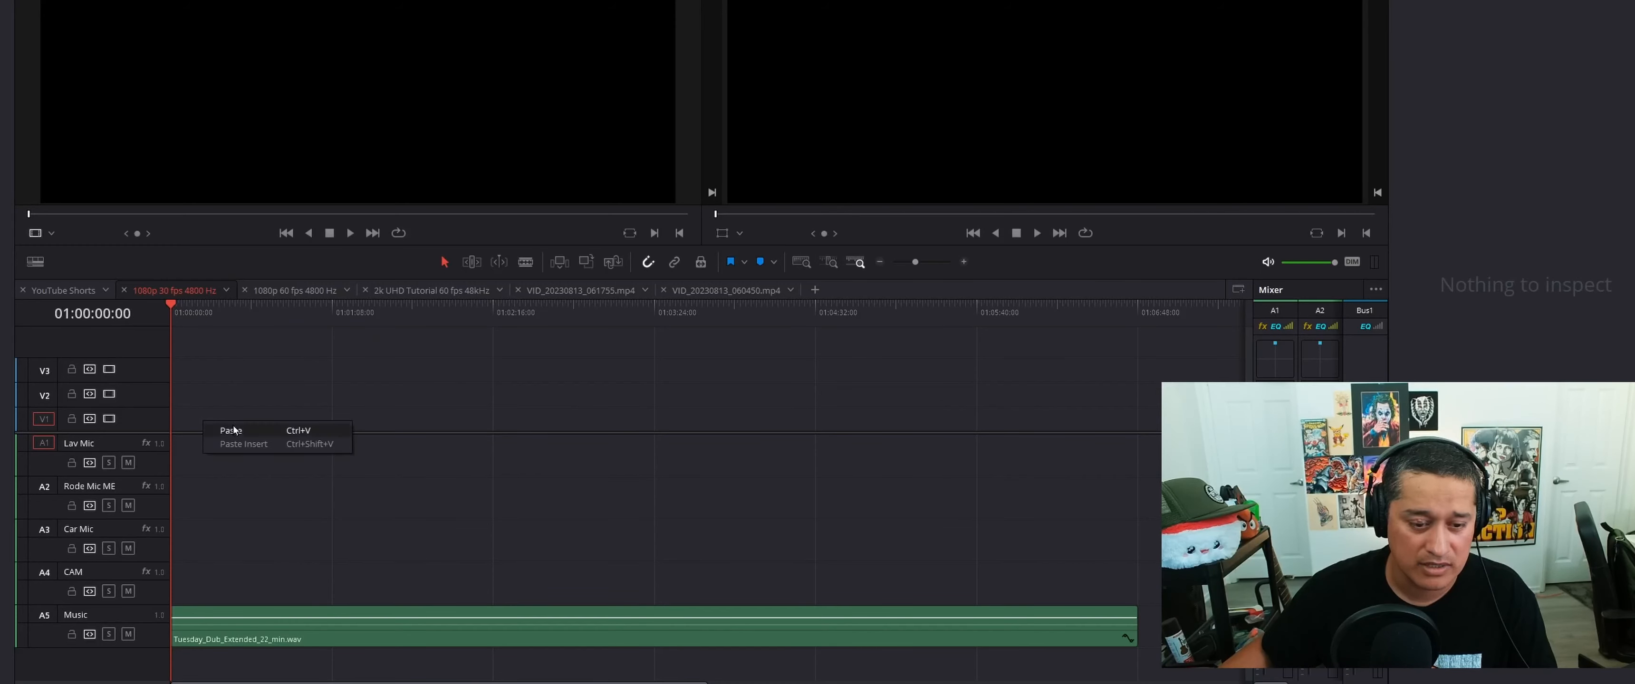
{"action": "key", "text": "ctrl+z"}
{"action": "left_click", "coordinate": [863, 501]}
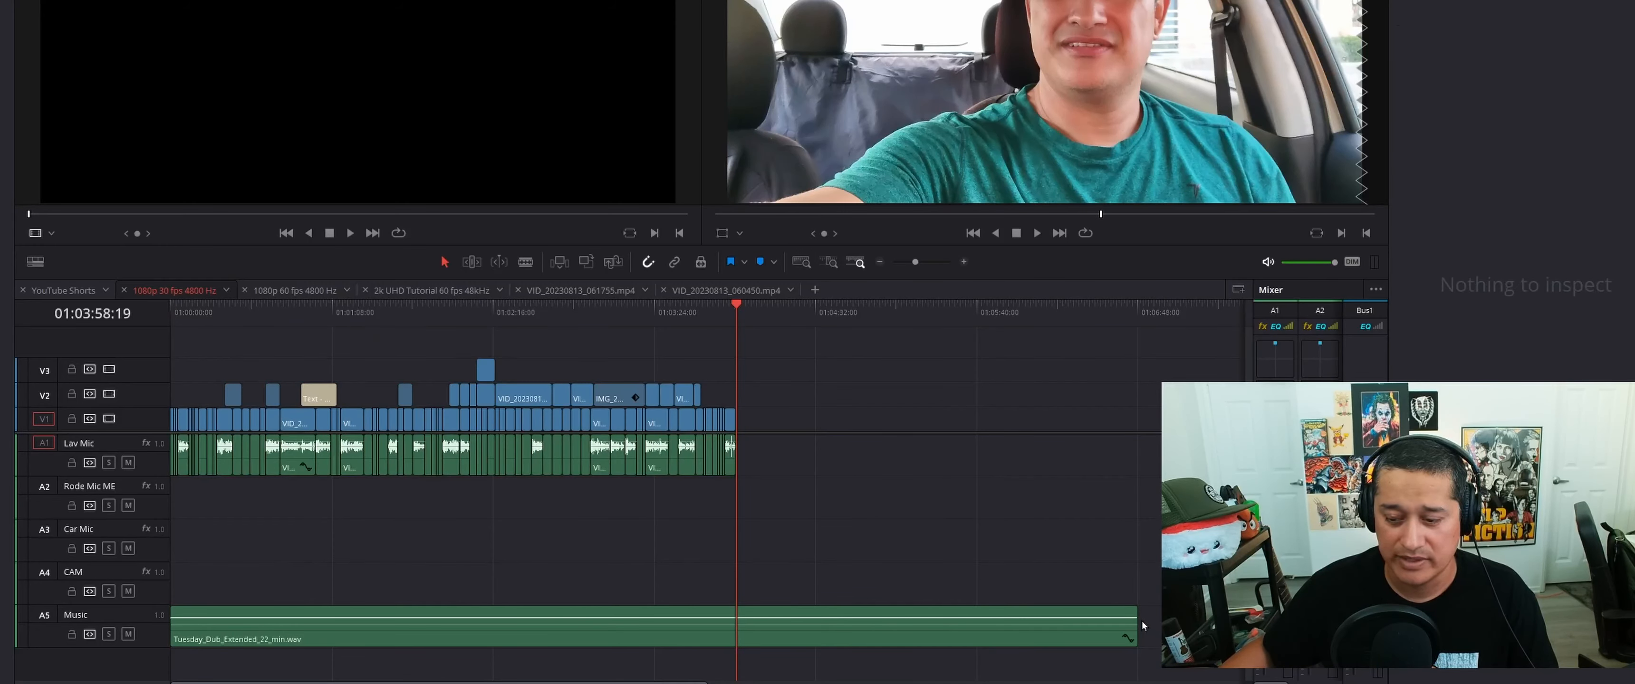
{"action": "left_click_drag", "start_coordinate": [1137, 626], "coordinate": [736, 626]}
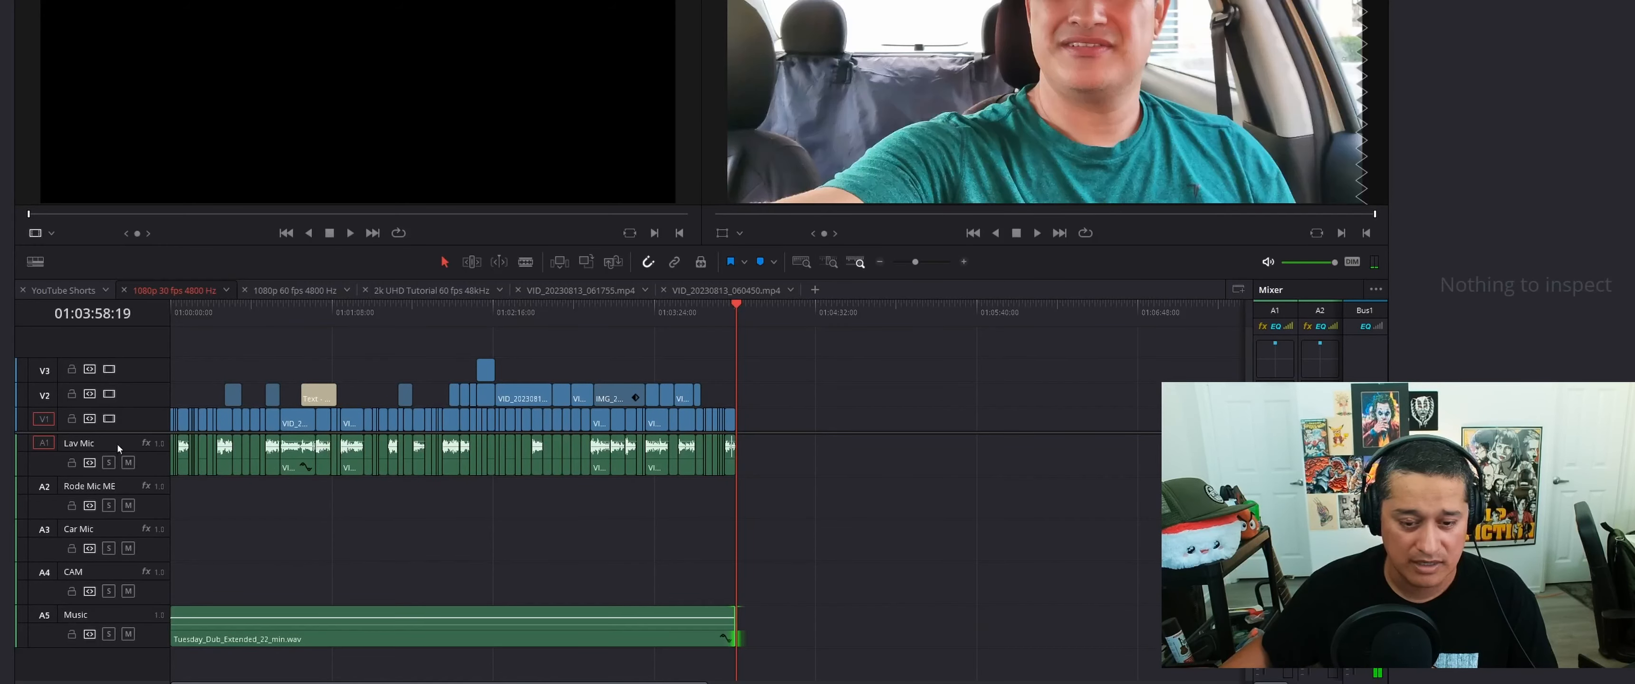
Move all pasted audio clips from the Lav Mic track to the Rode Mic ME track
{"action": "left_click_drag", "start_coordinate": [812, 453], "coordinate": [133, 484]}
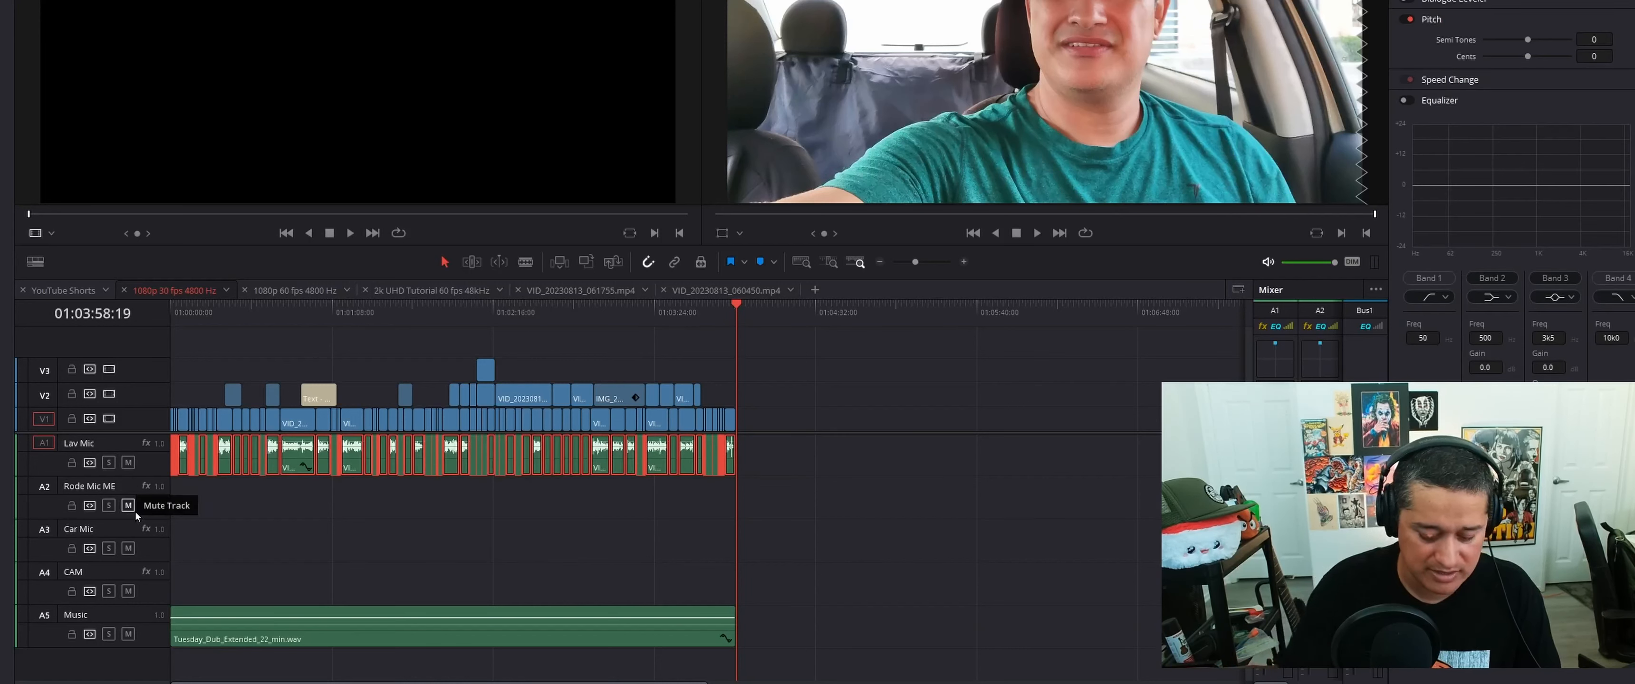
{"action": "key", "text": "alt+Down"}
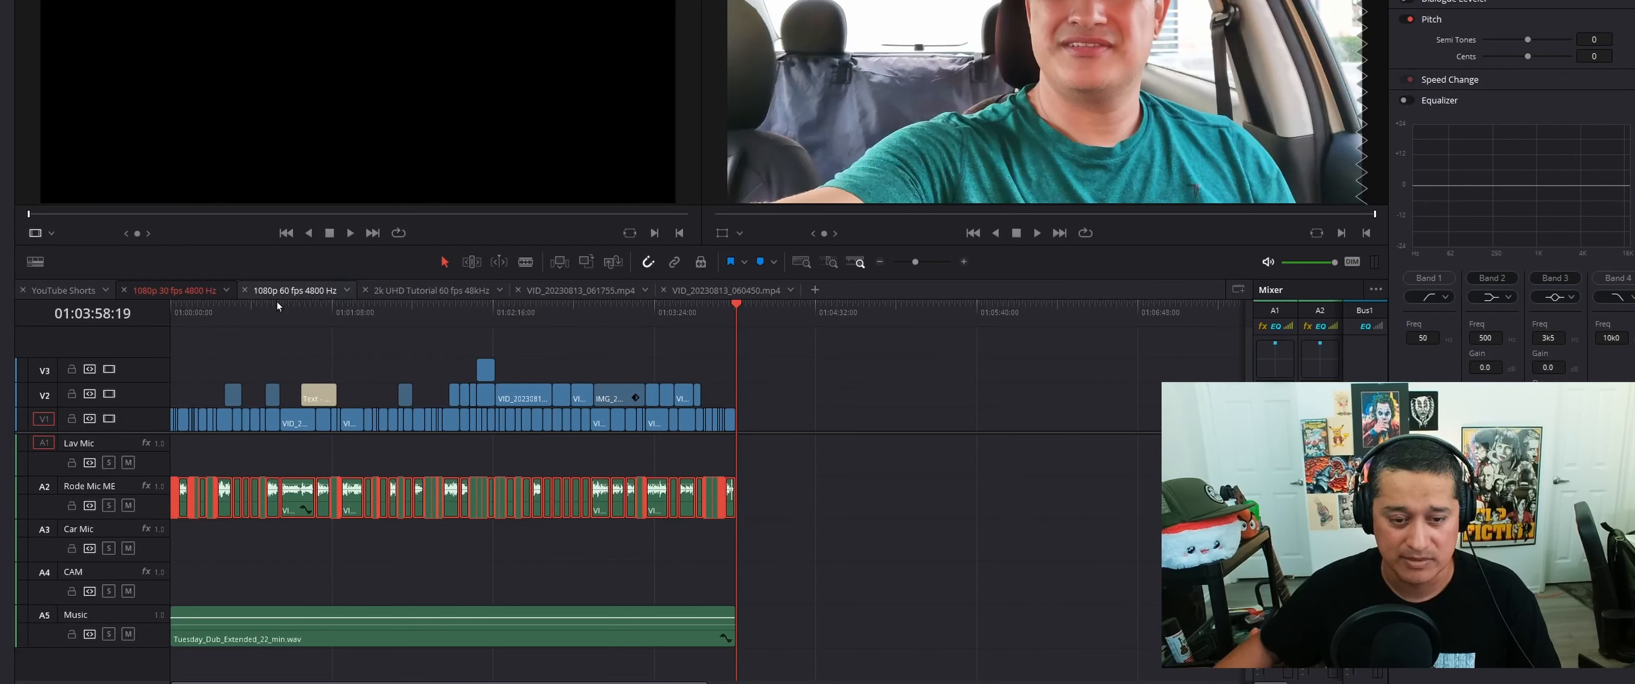
Play the timeline on the Fairlight page from about 01:02:33 to check its integrated loudness
{"action": "left_click", "coordinate": [282, 314]}
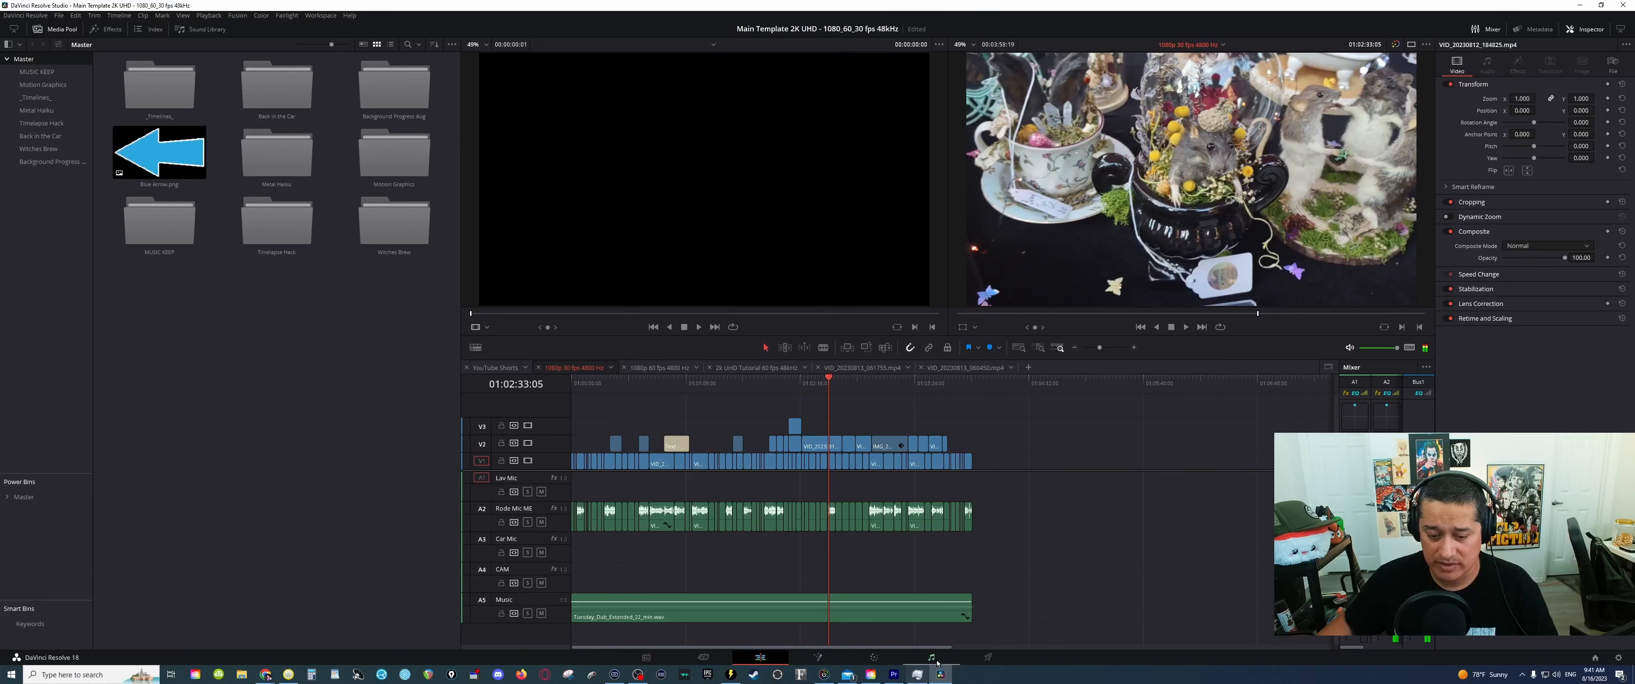
{"action": "left_click", "coordinate": [933, 660]}
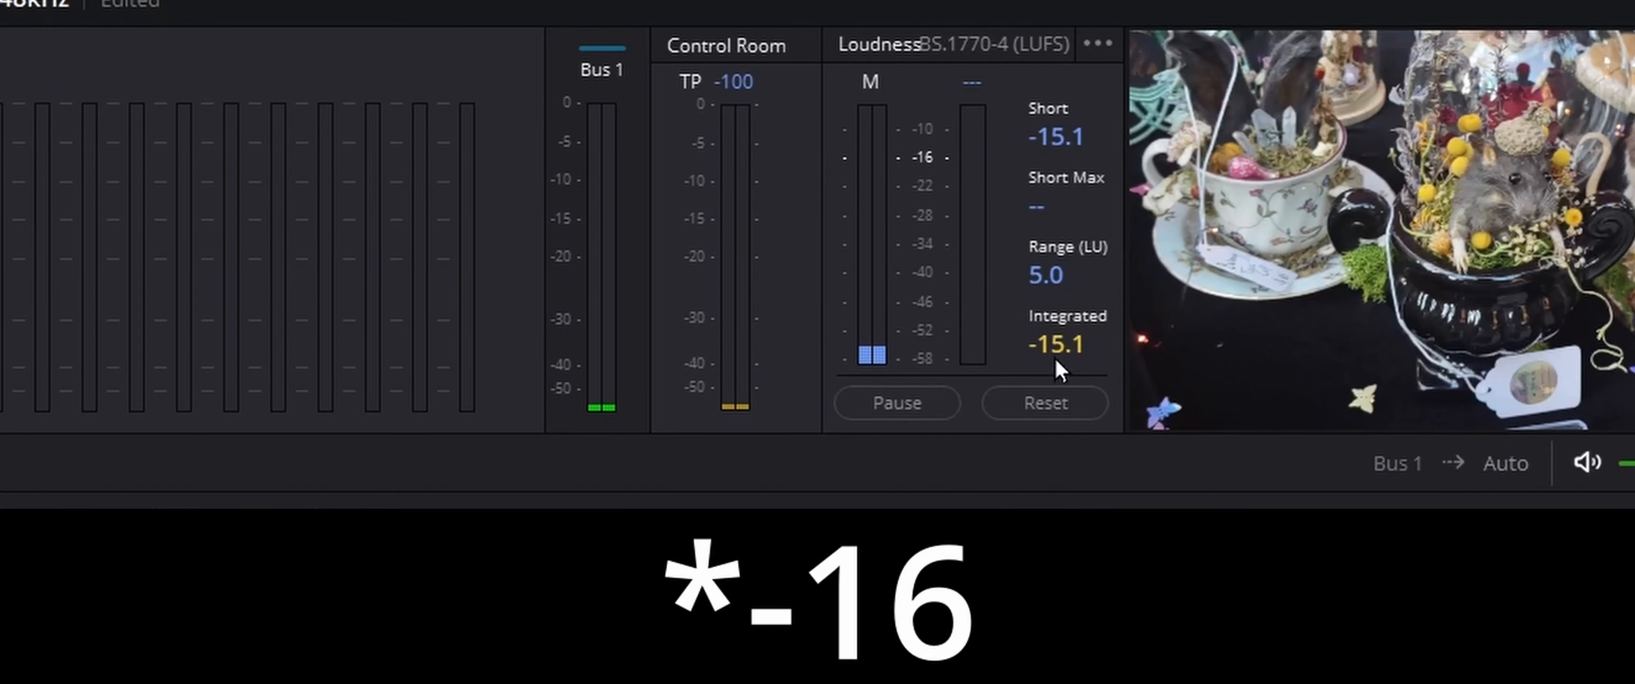
{"action": "key", "text": "space"}
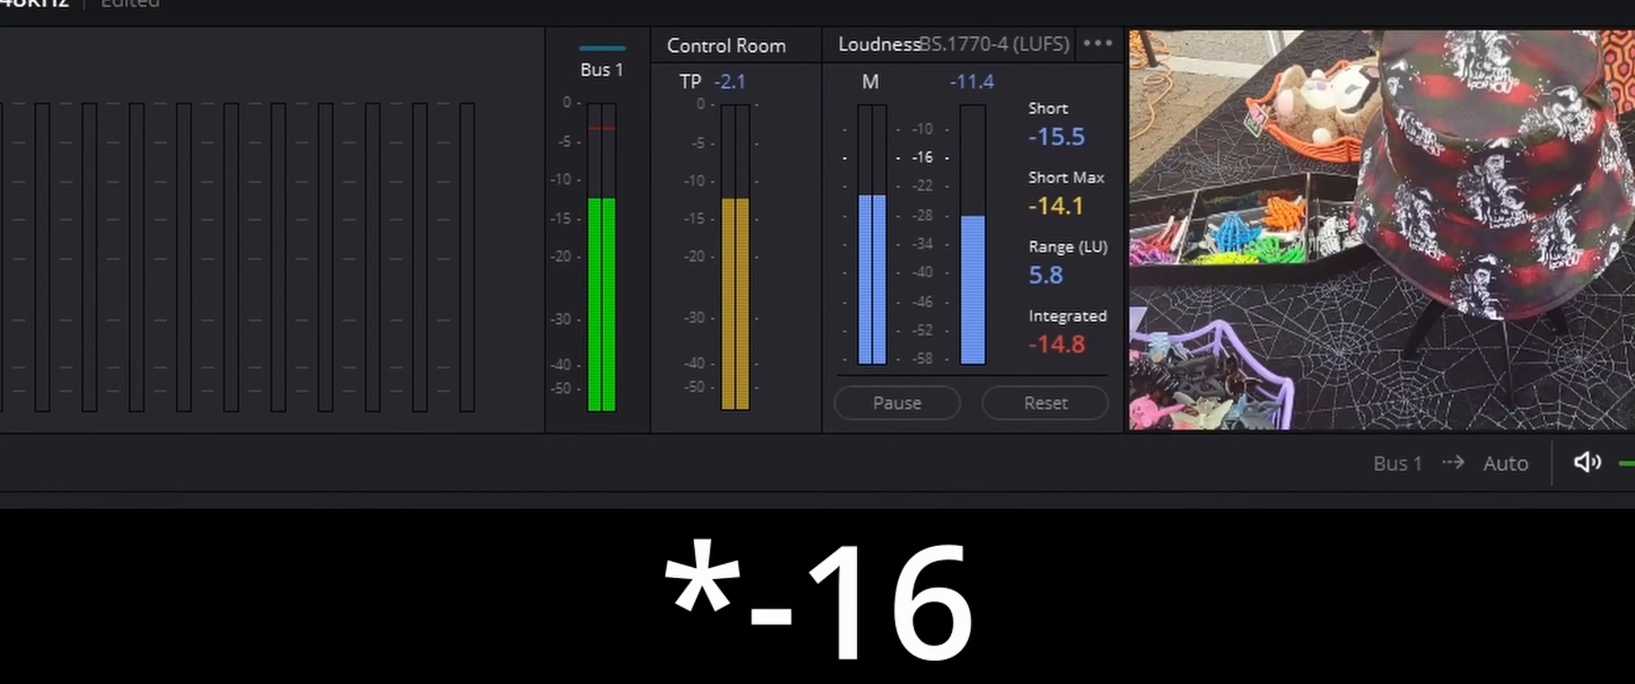
{"action": "key", "text": "space"}
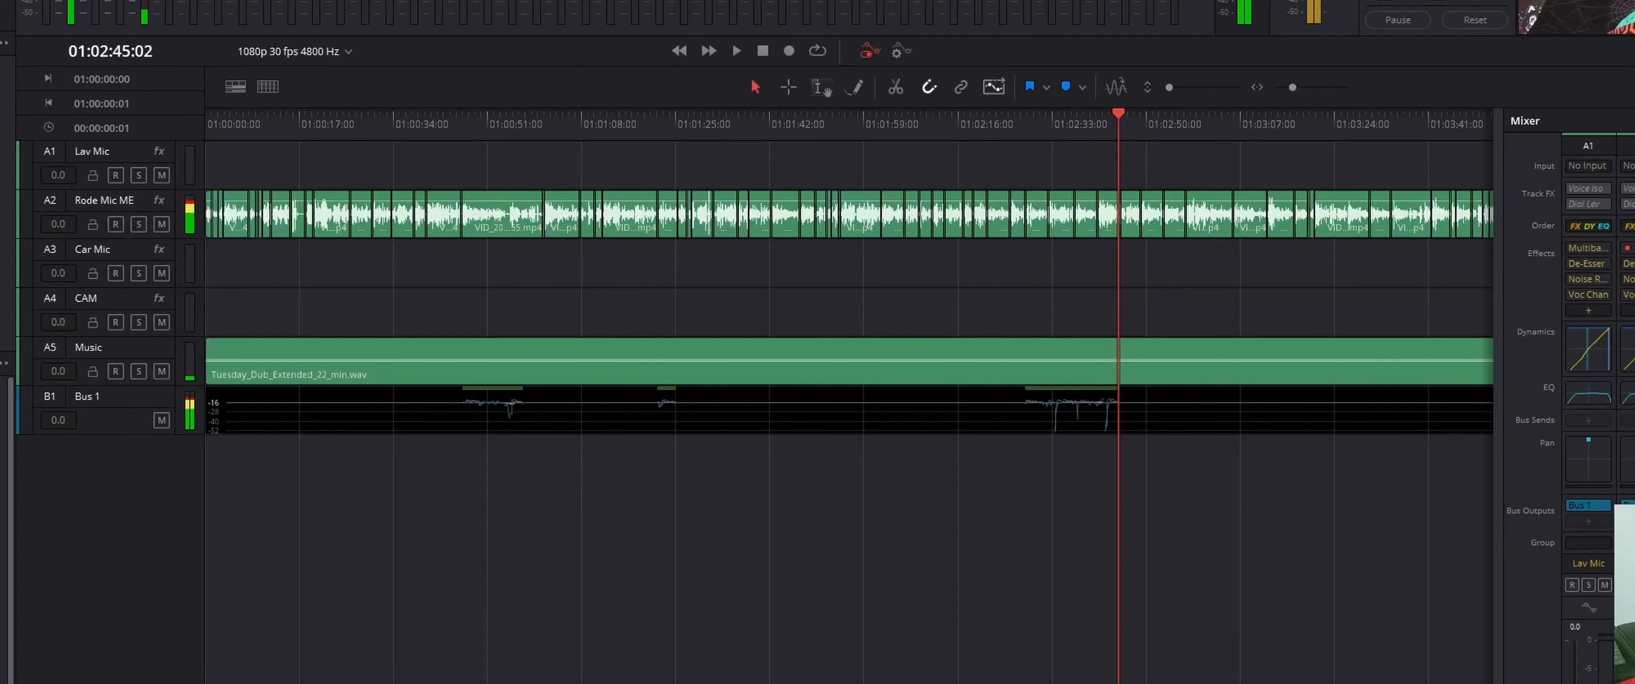
Lower the master gain of the Rode Mic ME track's Multiband Compressor to 8.6 and play the result
{"action": "left_click", "coordinate": [1628, 248]}
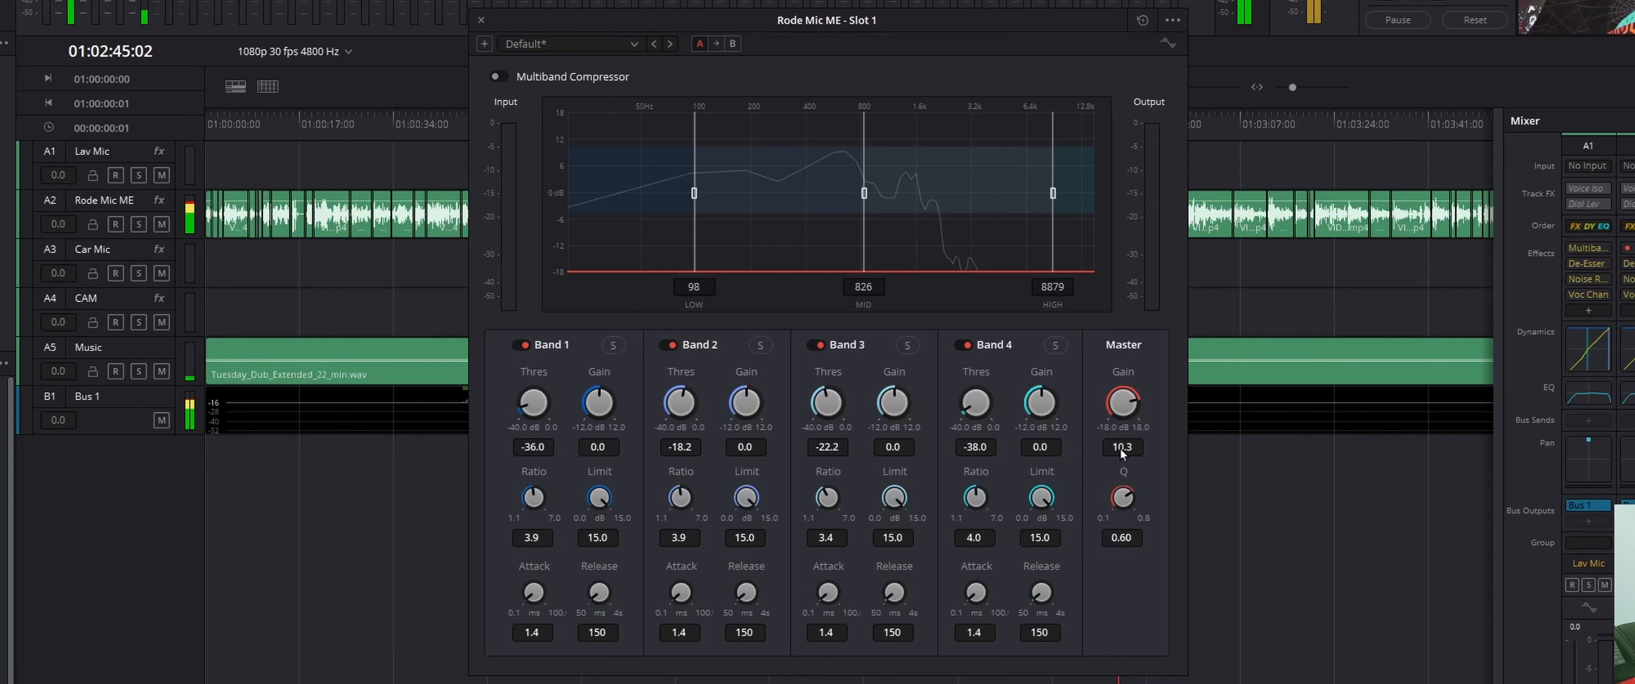
{"action": "left_click_drag", "start_coordinate": [1131, 405], "coordinate": [1120, 404]}
{"action": "key", "text": "space"}
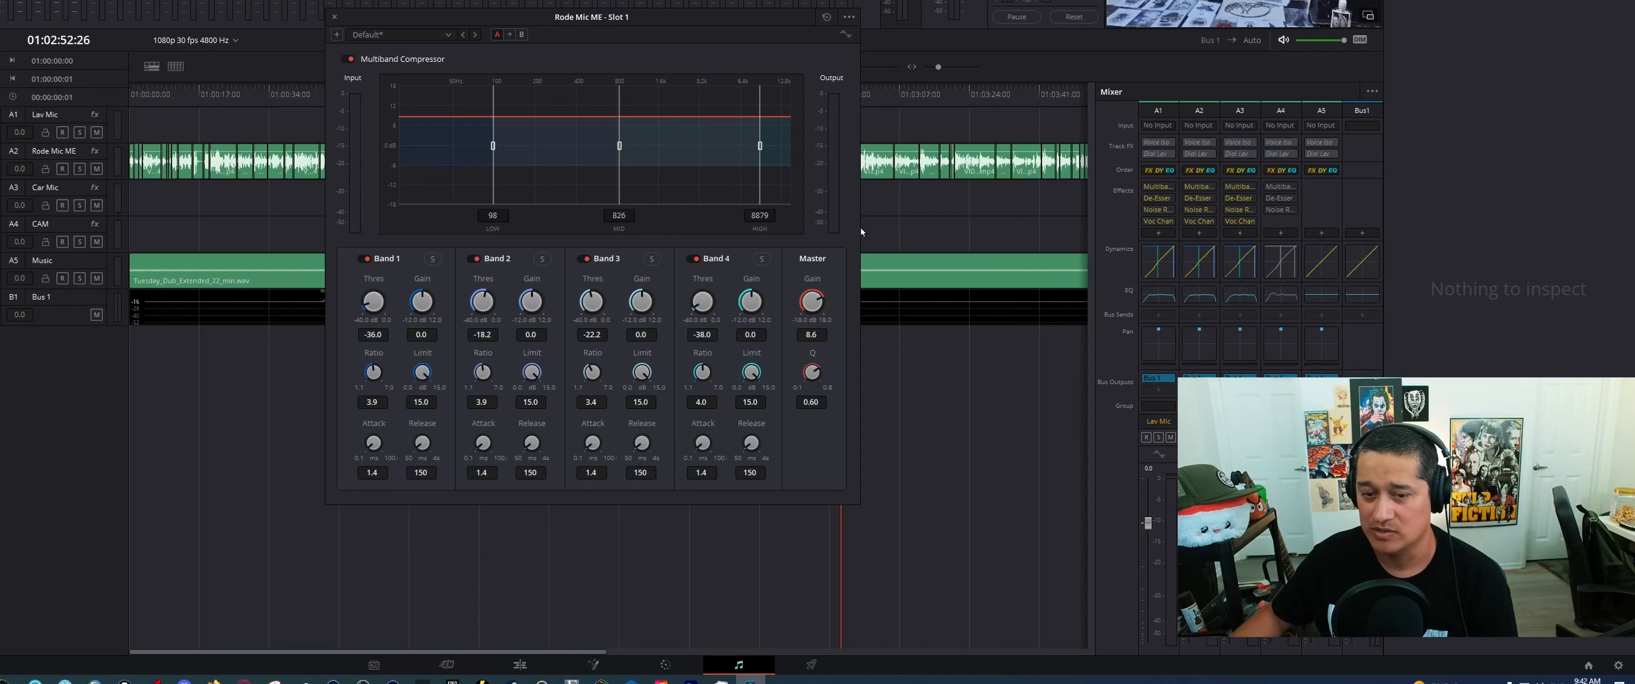
{"action": "left_click", "coordinate": [334, 18]}
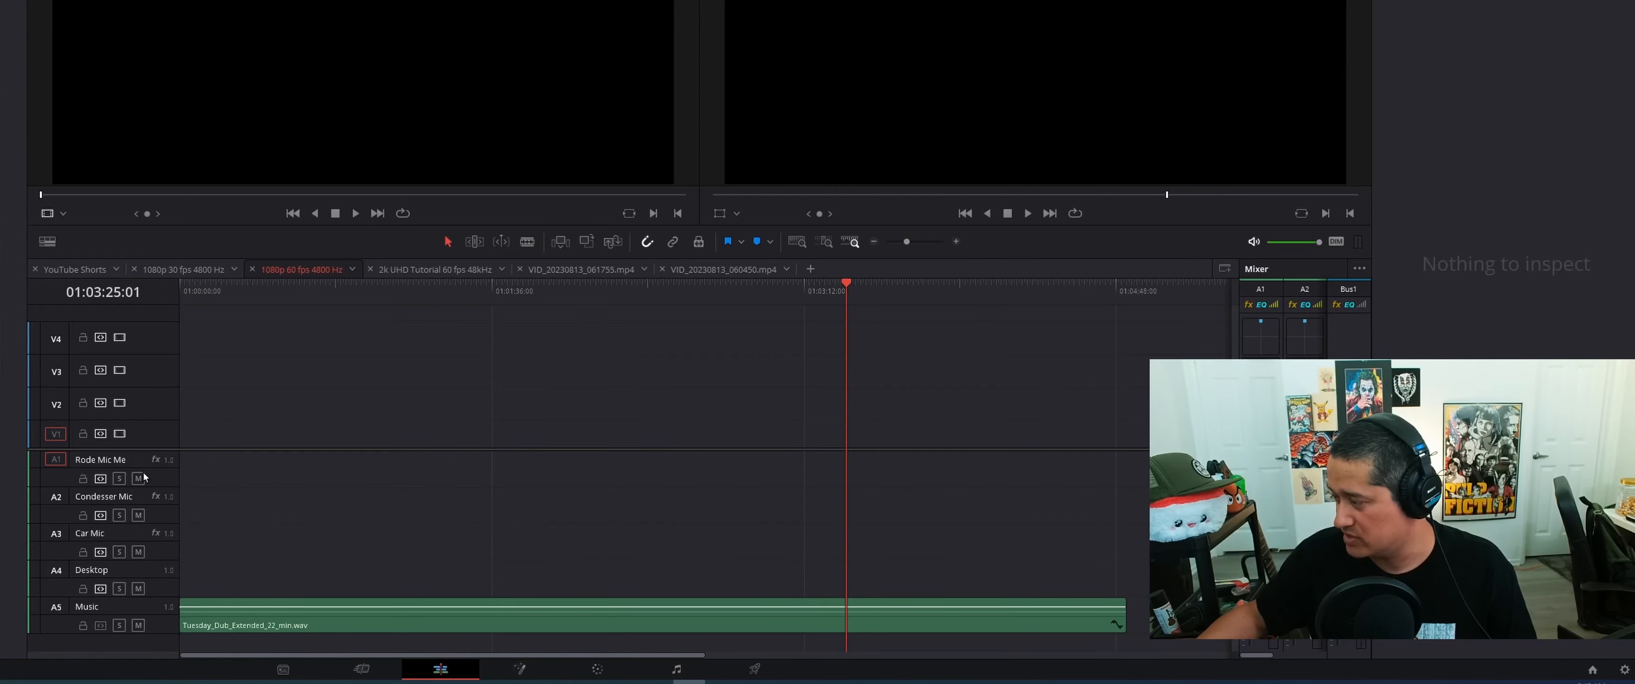
Compare the VID_20230813_061755.mp4 timeline with the 1080p 30 fps 4800 Hz timeline and select all Rode Mic ME clips there
{"action": "left_click", "coordinate": [558, 269]}
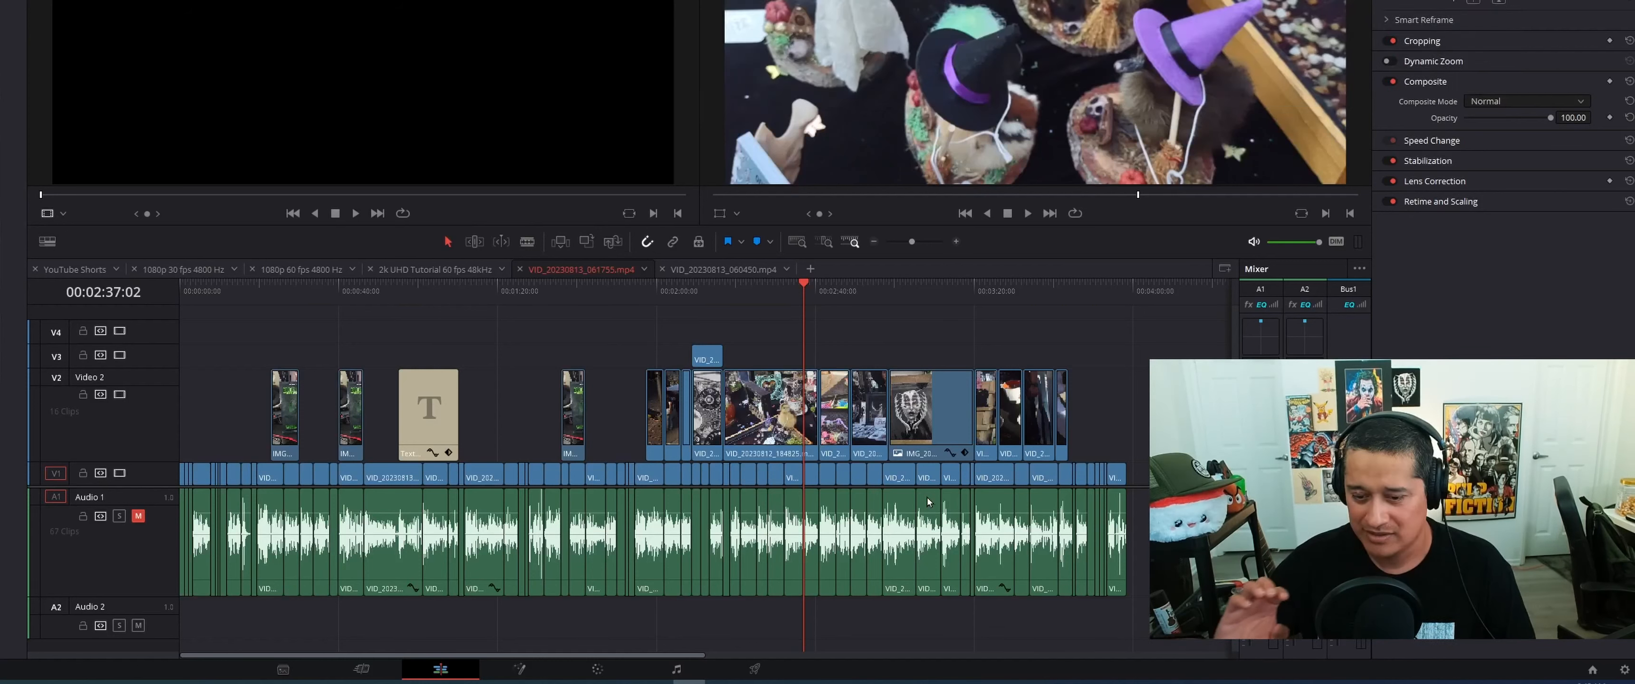
{"action": "left_click", "coordinate": [184, 269]}
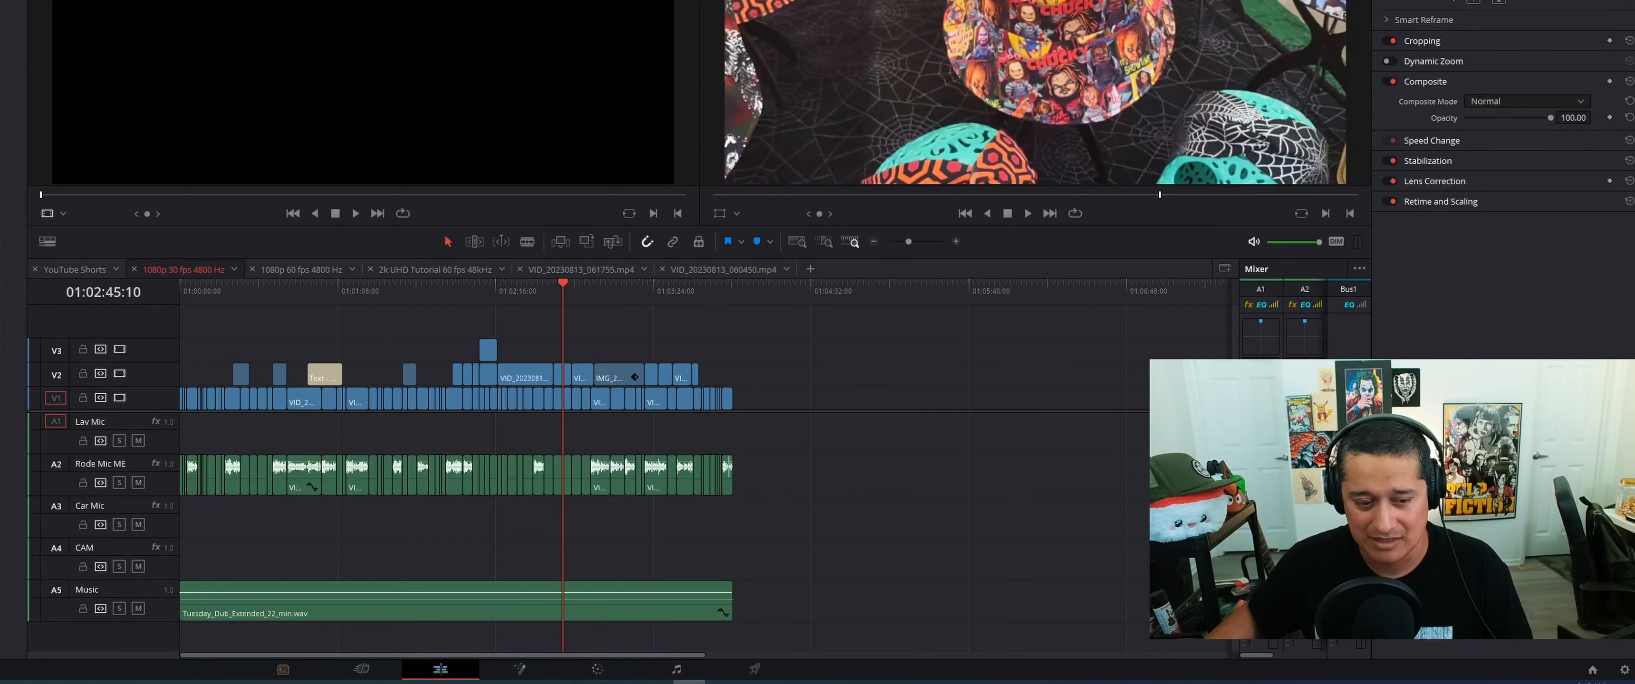
{"action": "left_click_drag", "start_coordinate": [819, 448], "coordinate": [136, 501]}
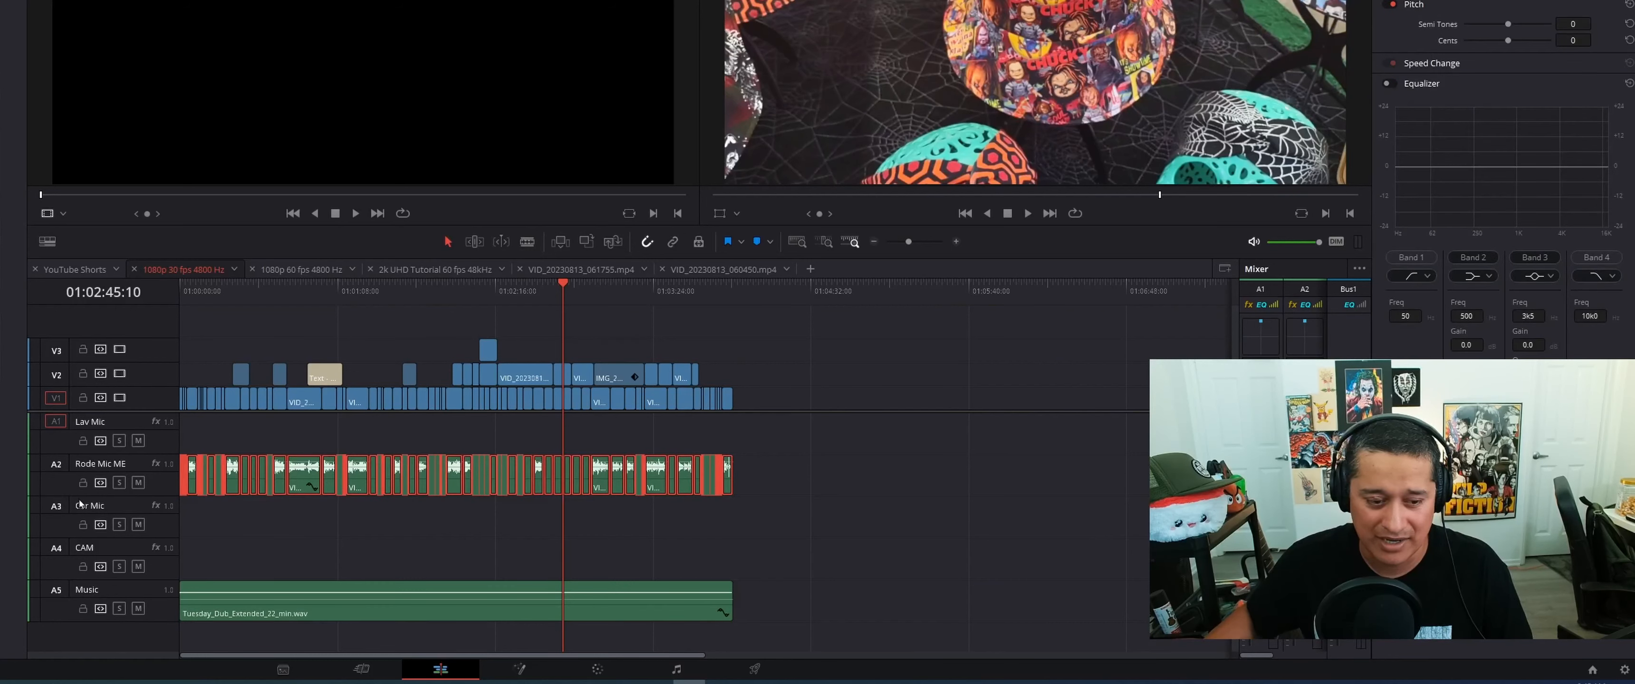